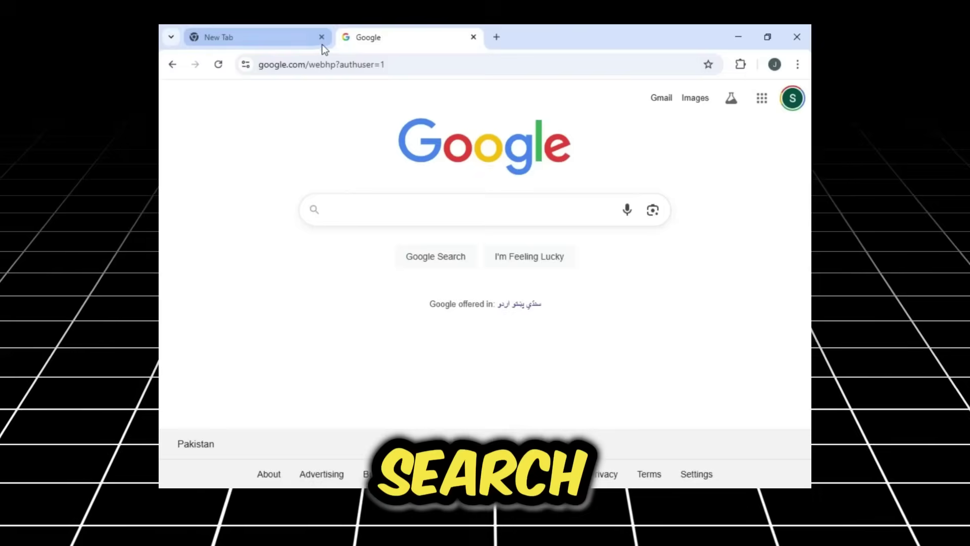
# Open the Flow site at labs.google/fx/flow from the address bar suggestions
pyautogui.click(314, 62)
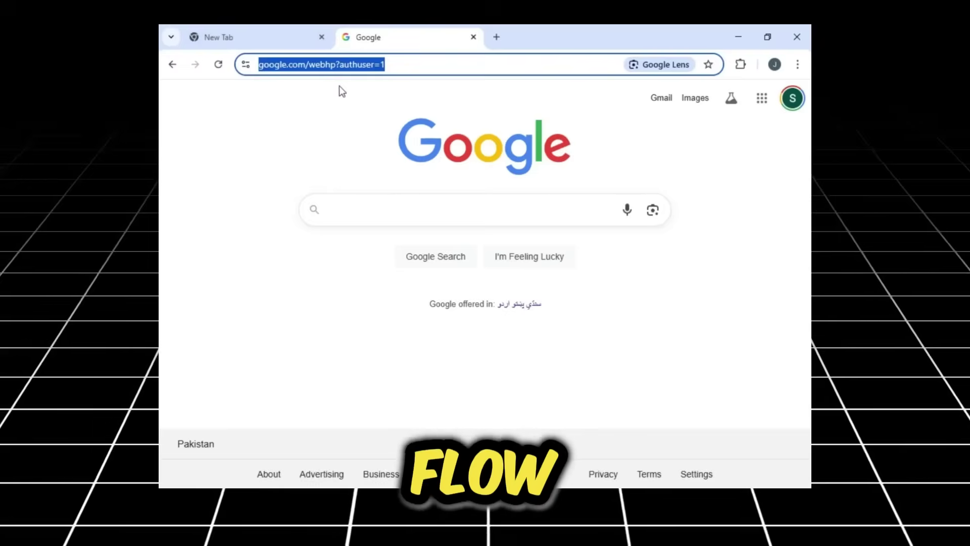
pyautogui.write('flow')
pyautogui.press('Up')
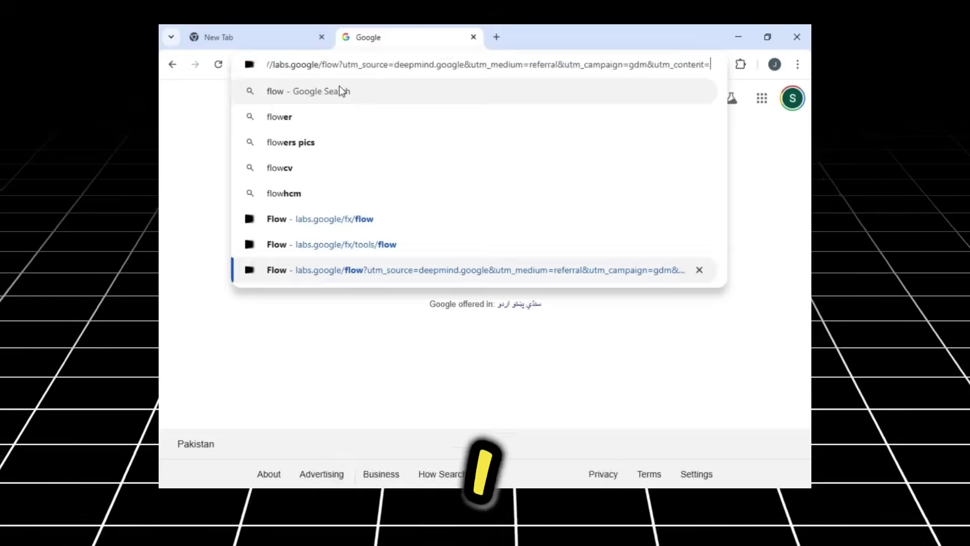
pyautogui.press('Up')
pyautogui.press('Up')
pyautogui.press('Return')
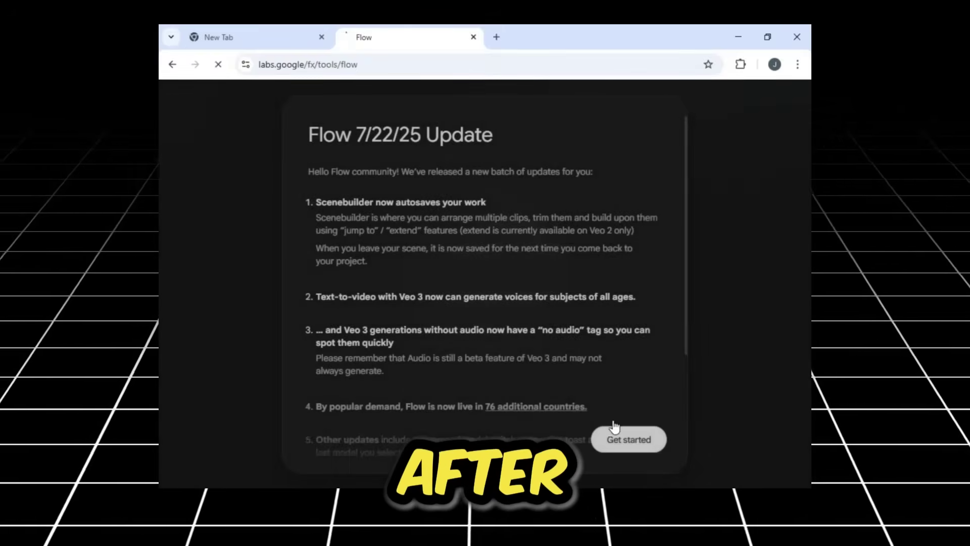
# Sign in to Flow with the account, dismiss the update notice, and check the AI credit balance
pyautogui.click(614, 427)
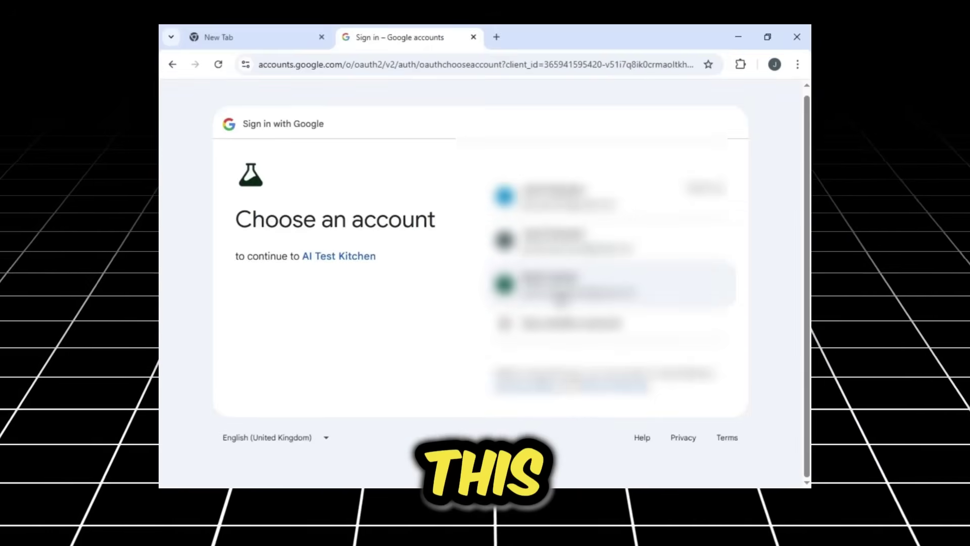
pyautogui.click(611, 273)
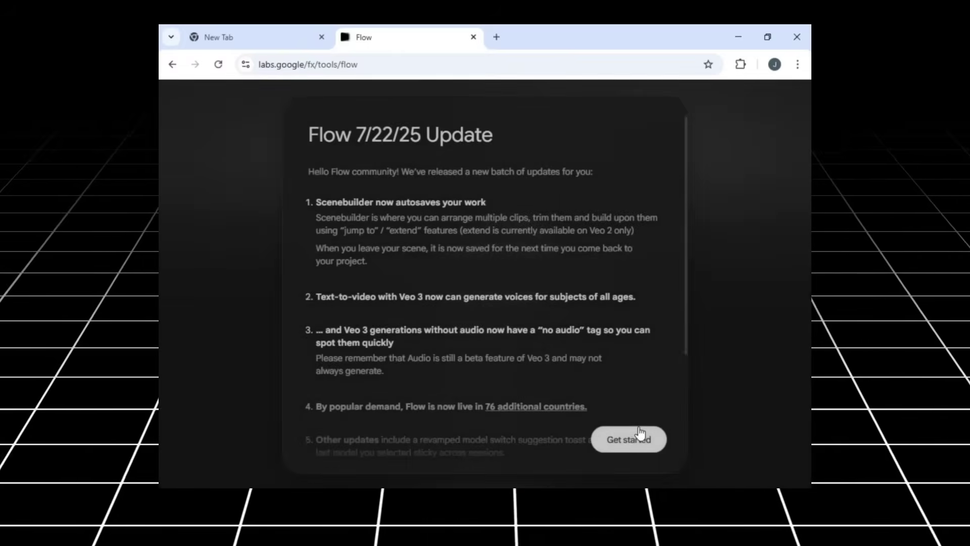
pyautogui.click(624, 439)
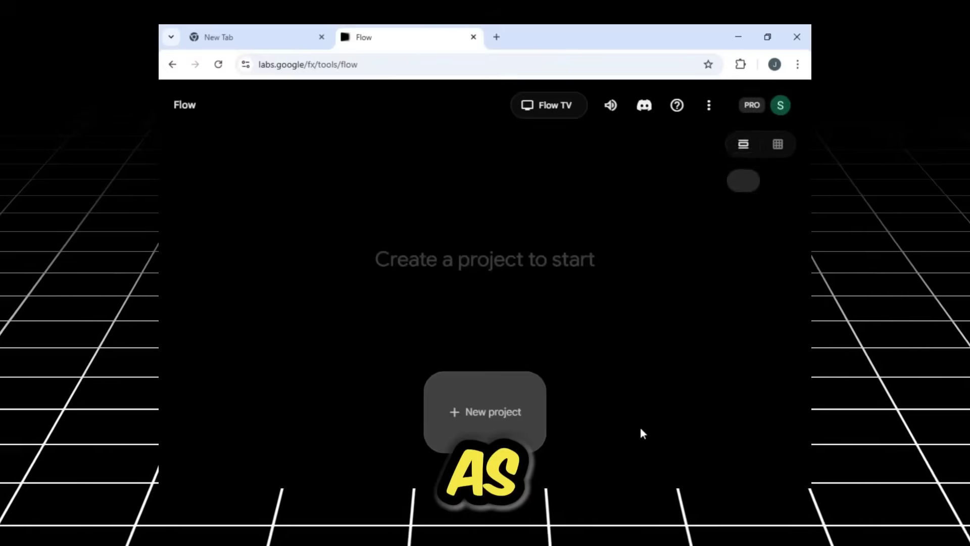
pyautogui.click(779, 106)
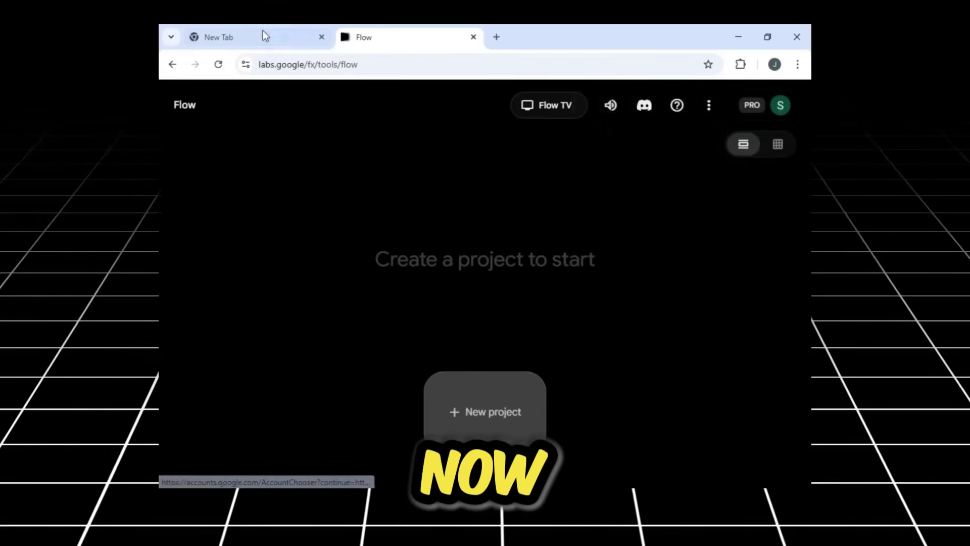
# Search 'google vids' in a new tab, open the Vids page, and sign in with the account
pyautogui.click(263, 31)
pyautogui.click(340, 64)
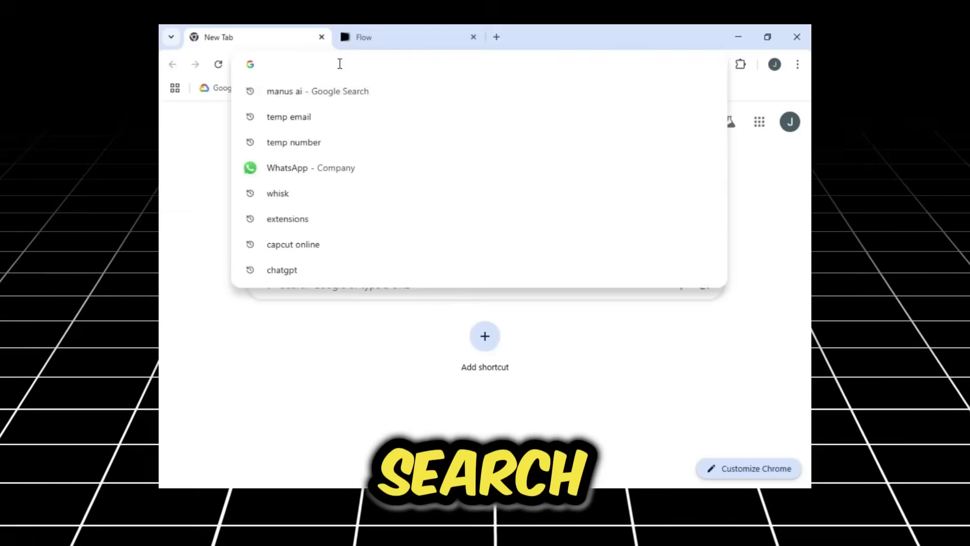
pyautogui.write('google vid')
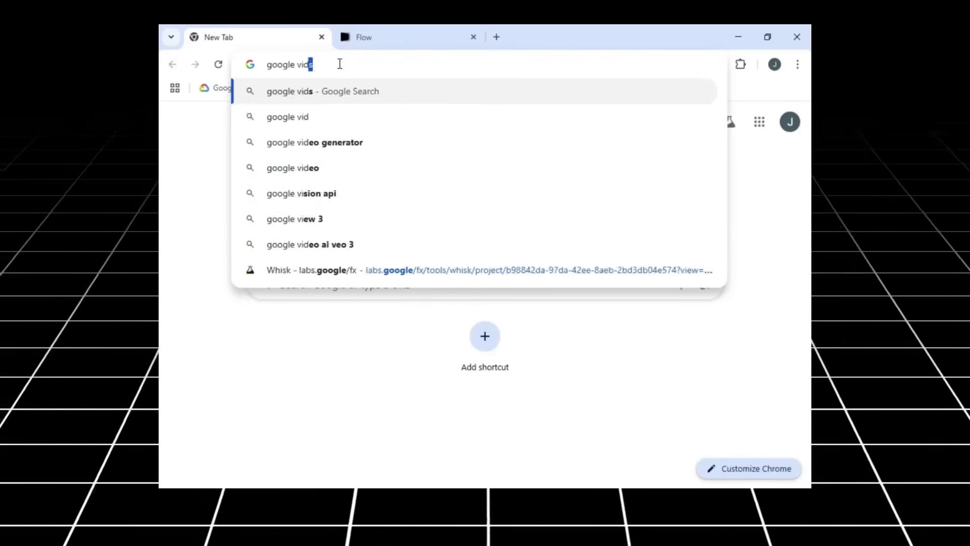
pyautogui.write('s')
pyautogui.press('Return')
pyautogui.click(276, 222)
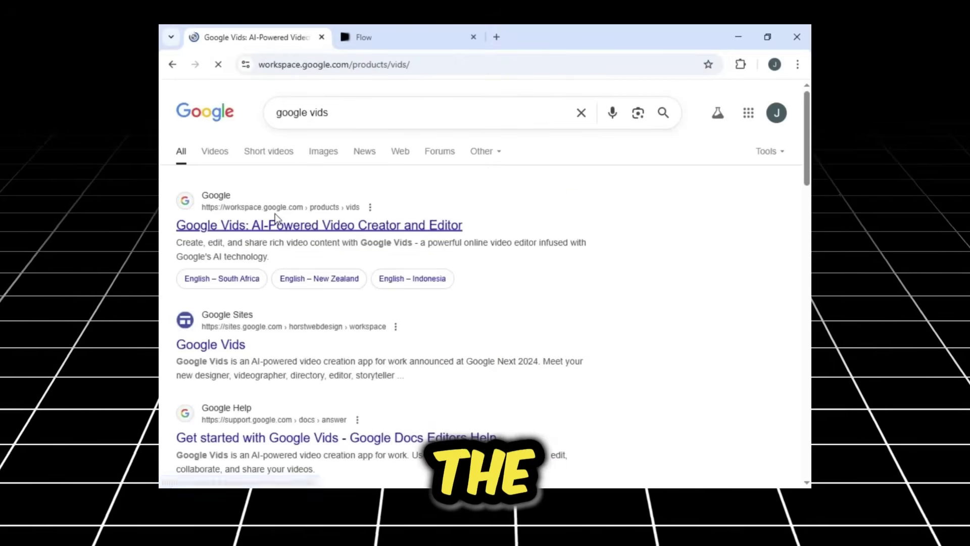
pyautogui.click(291, 420)
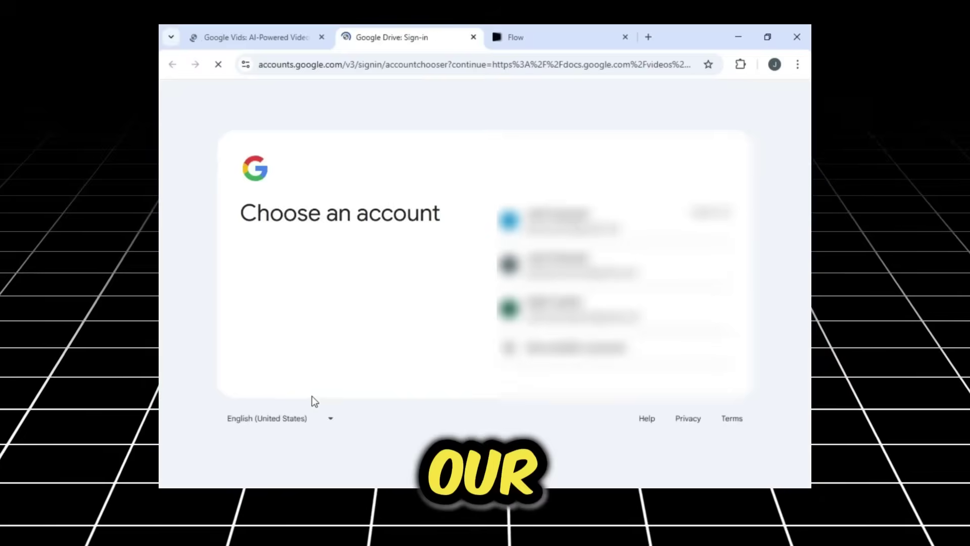
pyautogui.click(569, 311)
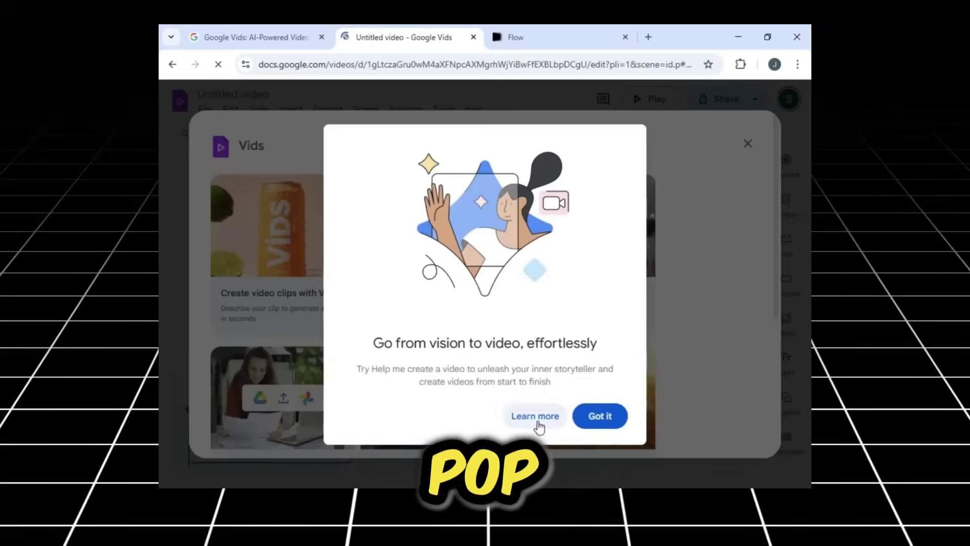
# Dismiss the Vids welcome pop-ups and open the Veo AI video clip generator
pyautogui.click(600, 416)
pyautogui.click(747, 143)
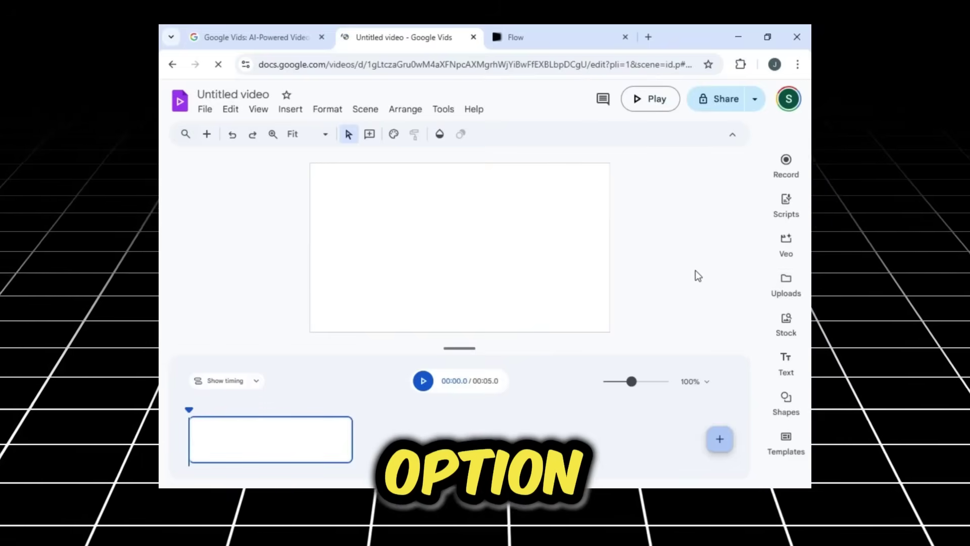
pyautogui.click(787, 243)
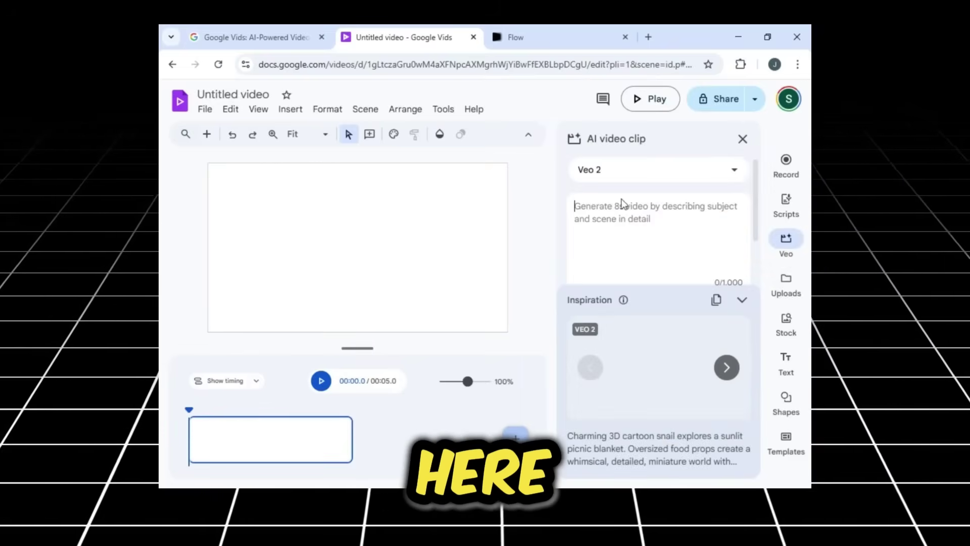
pyautogui.click(743, 302)
# Switch the model to Veo 3 (Preview) and paste the cinematic studio desk prompt
pyautogui.click(645, 178)
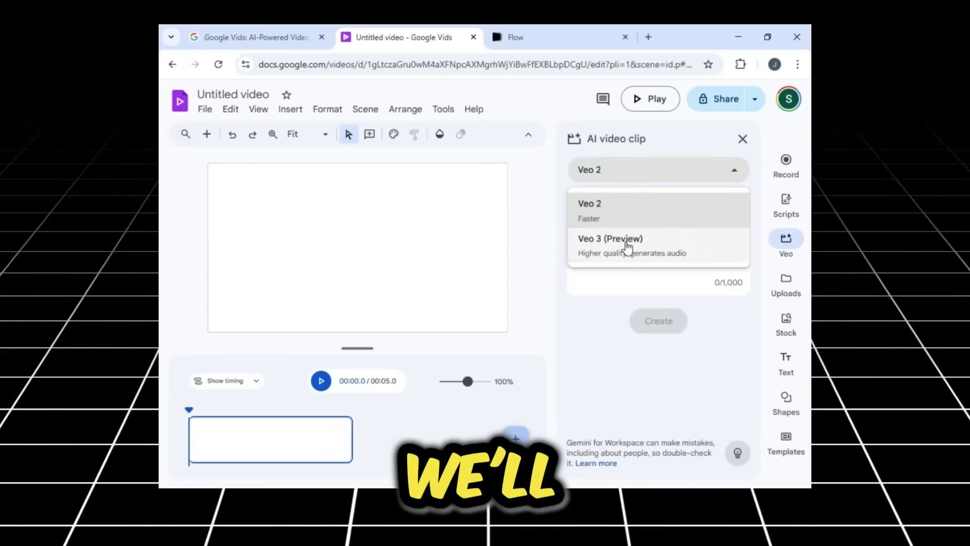
pyautogui.click(662, 258)
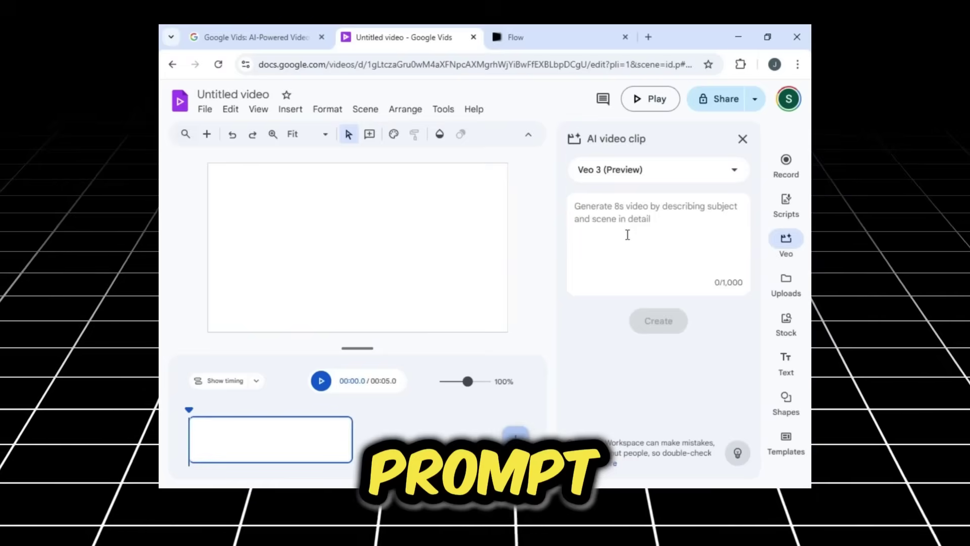
pyautogui.click(628, 235)
pyautogui.hotkey('ctrl', 'v')
pyautogui.scroll(10, 647, 245)
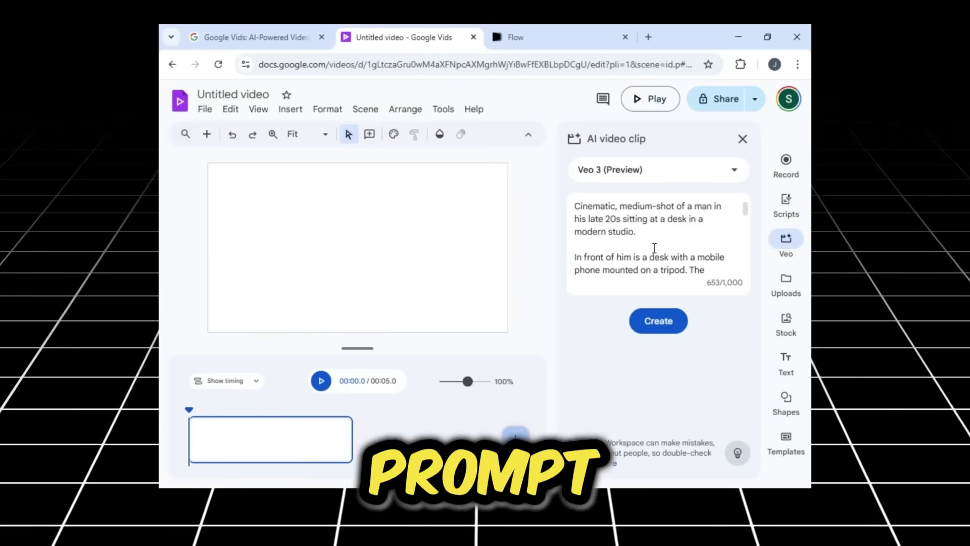
# Create the Veo 3 clip and wait for the 0:08 video to finish generating
pyautogui.click(661, 328)
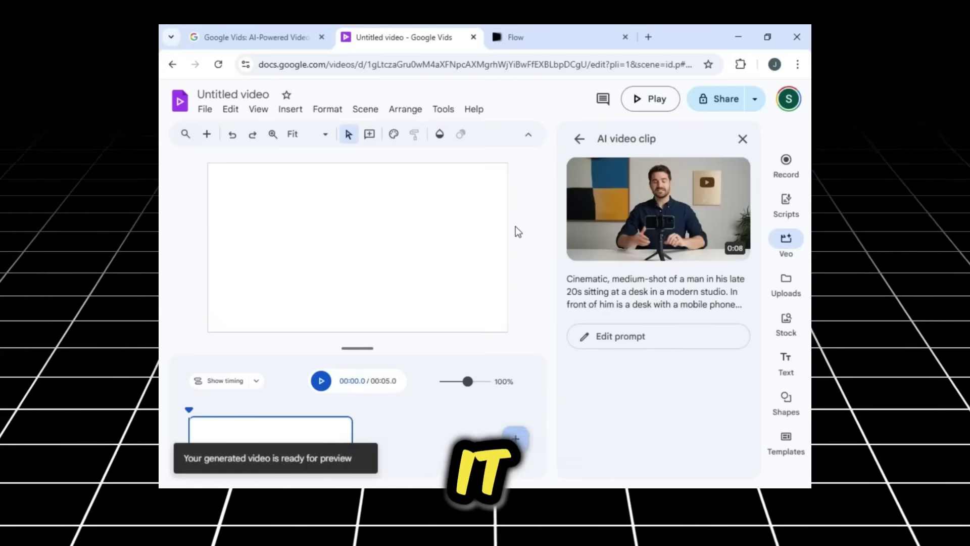
# Insert the 8-second Veo clip onto the canvas so the video runs 0:08
pyautogui.moveTo(602, 214)
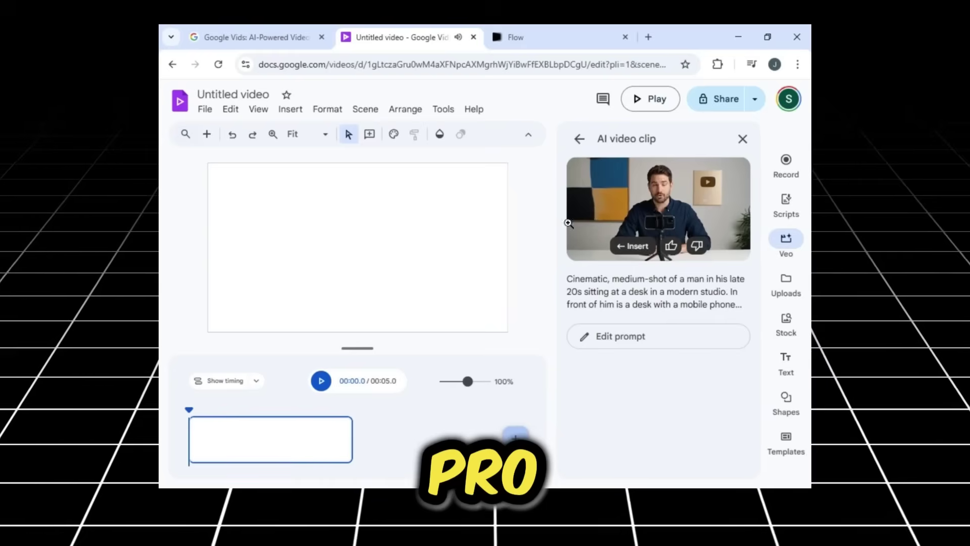
pyautogui.rightClick(657, 192)
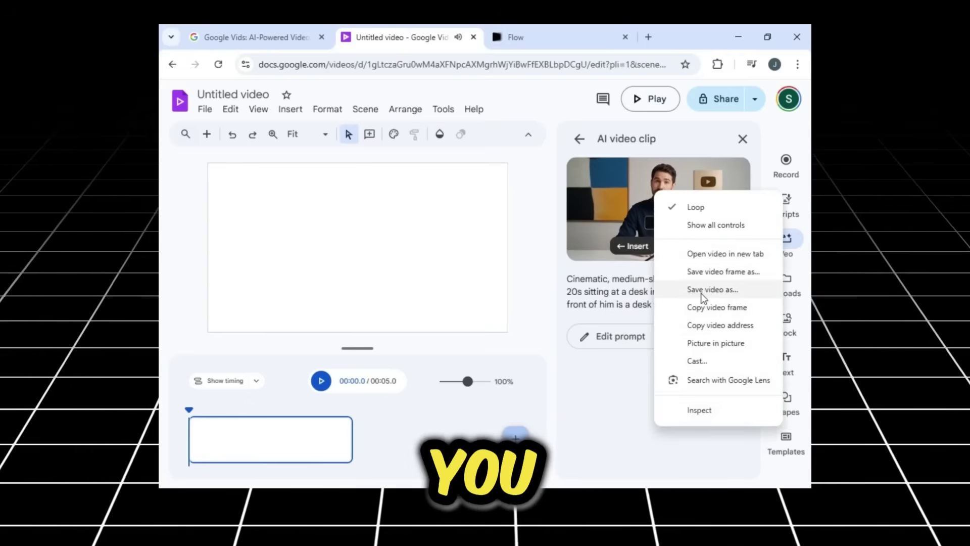
pyautogui.press('Escape')
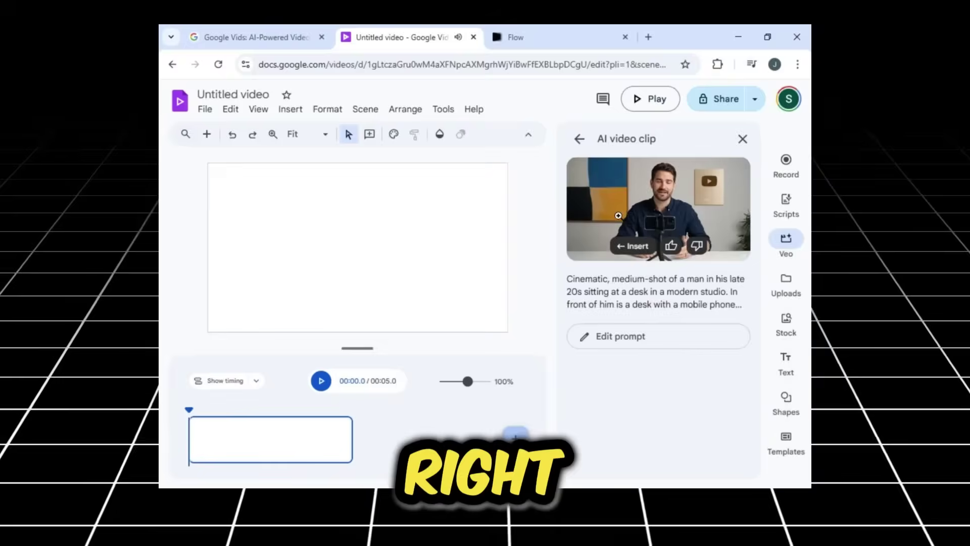
pyautogui.click(628, 245)
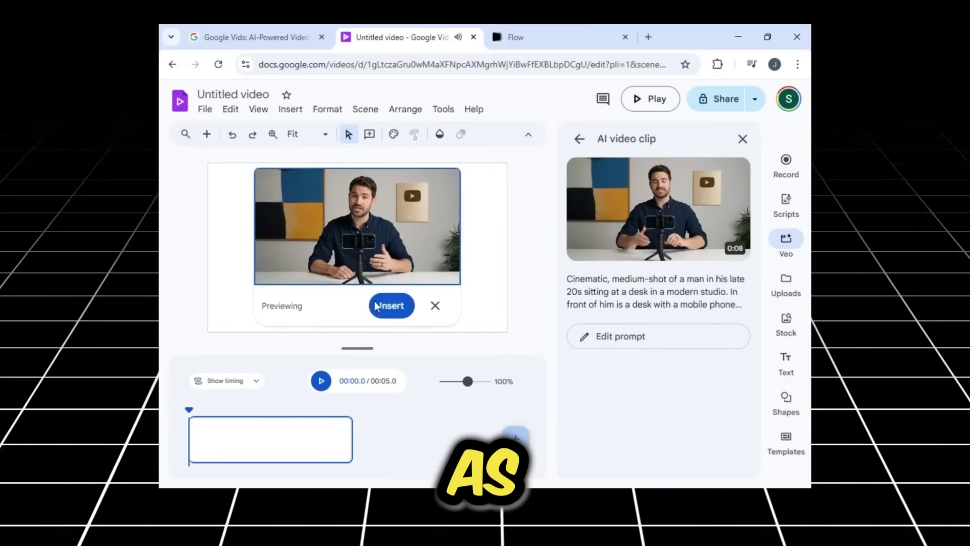
pyautogui.click(431, 307)
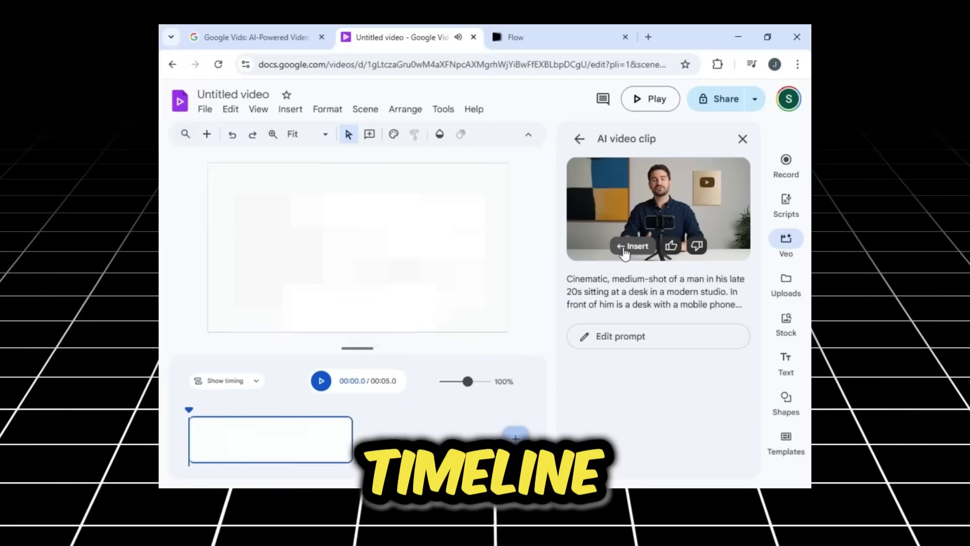
pyautogui.click(631, 246)
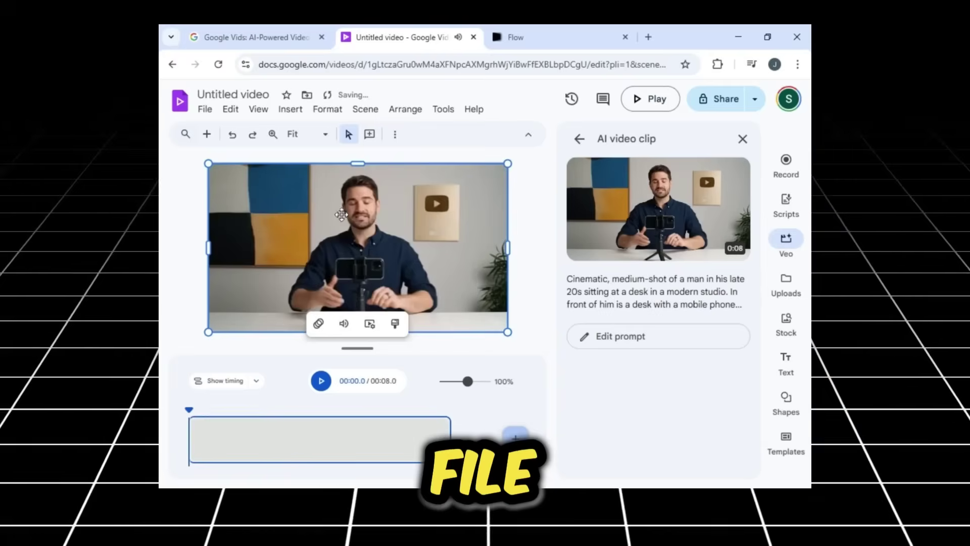
pyautogui.click(205, 108)
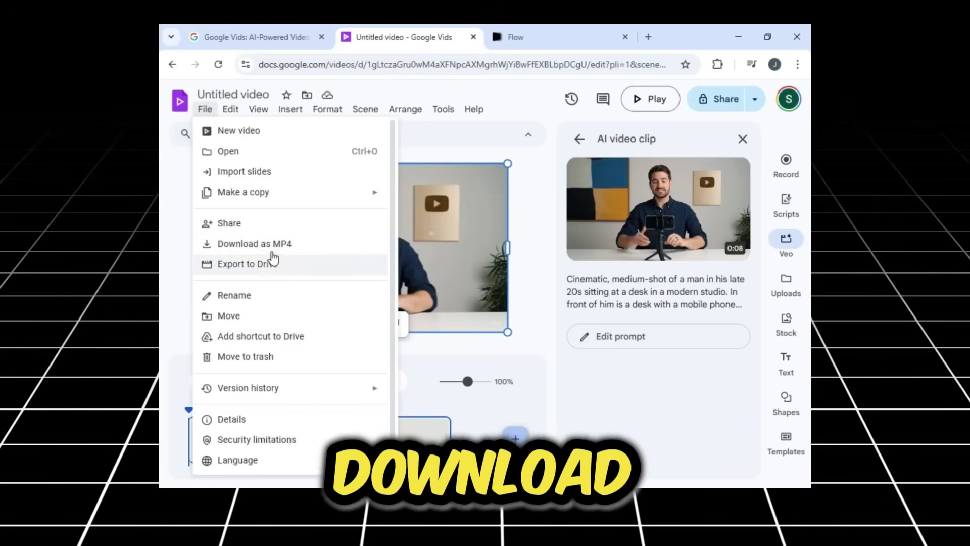
# Download the 8-second video to the device as an MP4 file
pyautogui.click(272, 244)
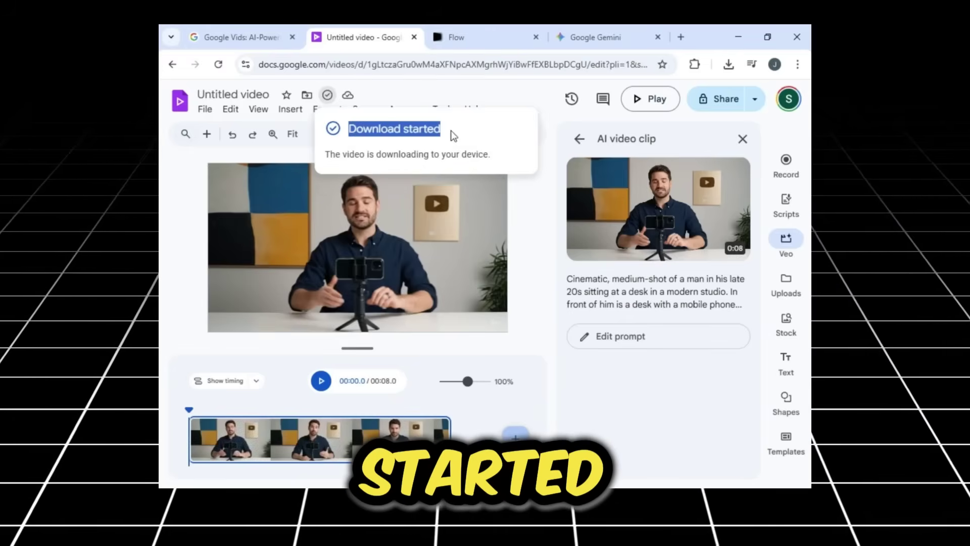
# Reload the Flow tab and verify the account panel still shows 1000 AI credits
pyautogui.click(462, 31)
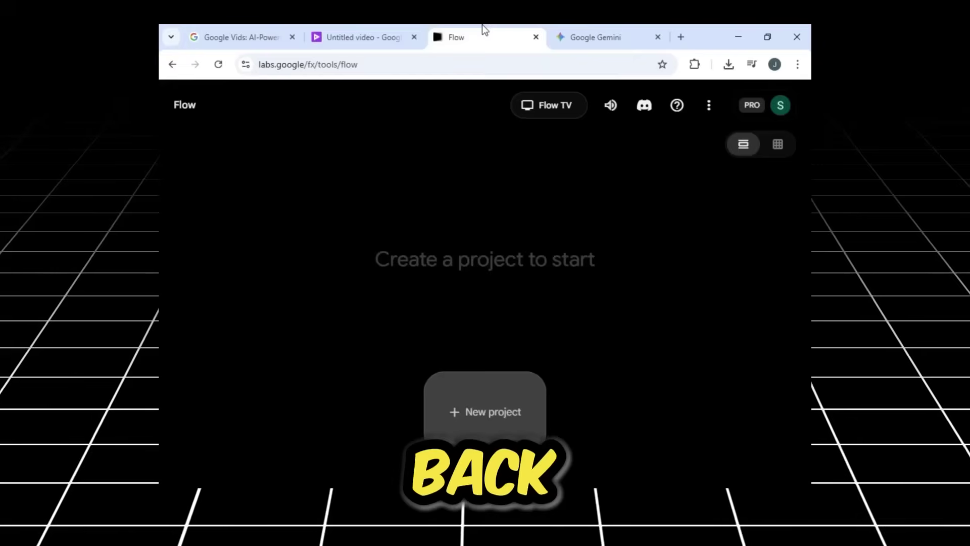
pyautogui.click(227, 70)
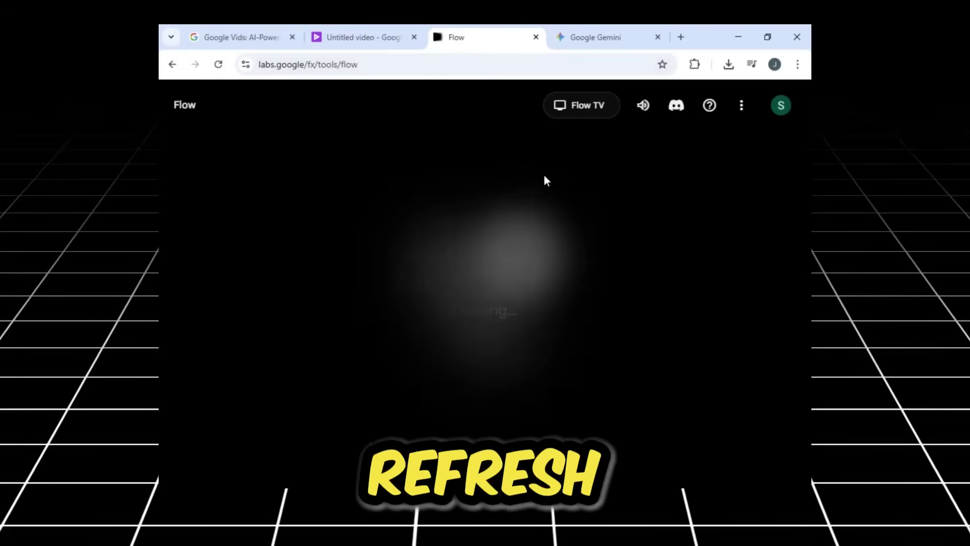
pyautogui.click(778, 109)
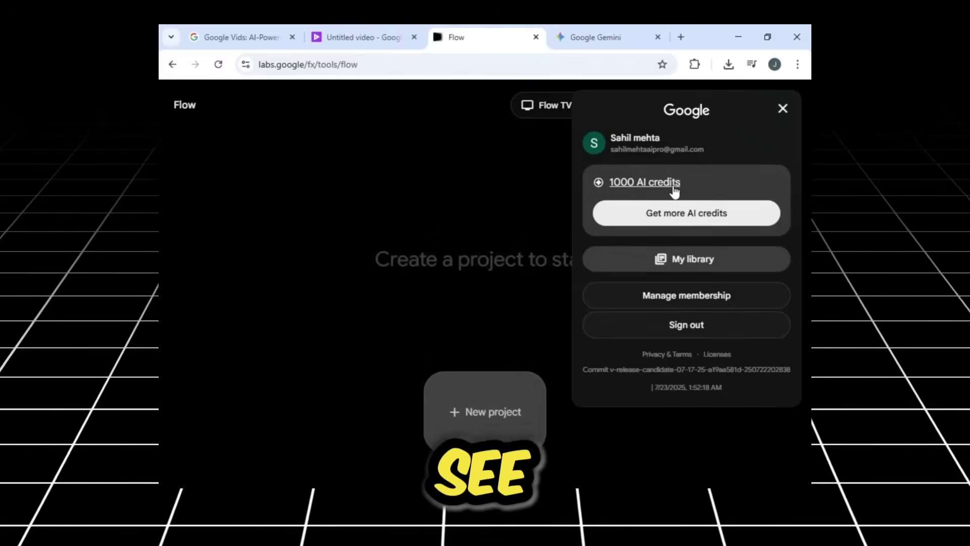
pyautogui.moveTo(610, 182)
pyautogui.mouseDown()
pyautogui.moveTo(635, 182)
pyautogui.moveTo(618, 180)
pyautogui.mouseUp()
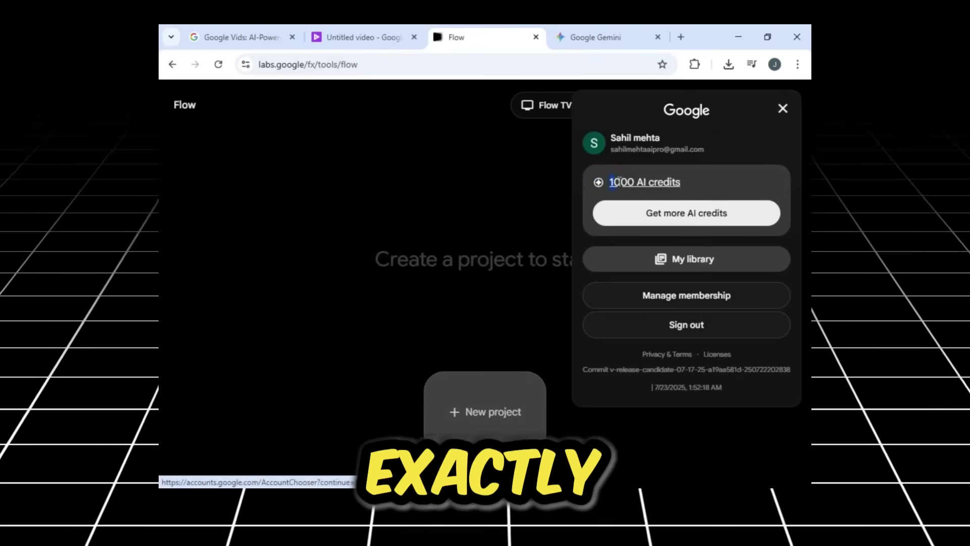
pyautogui.click(690, 184)
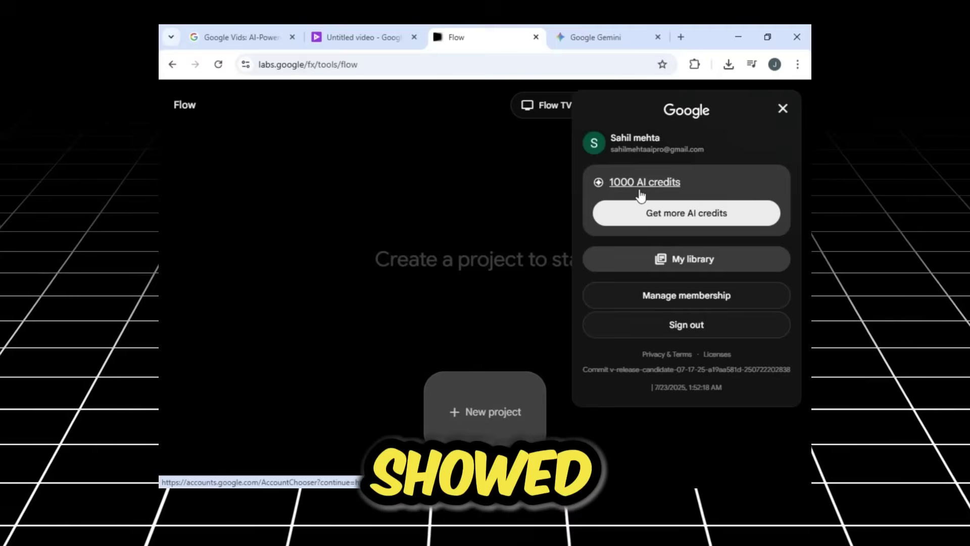